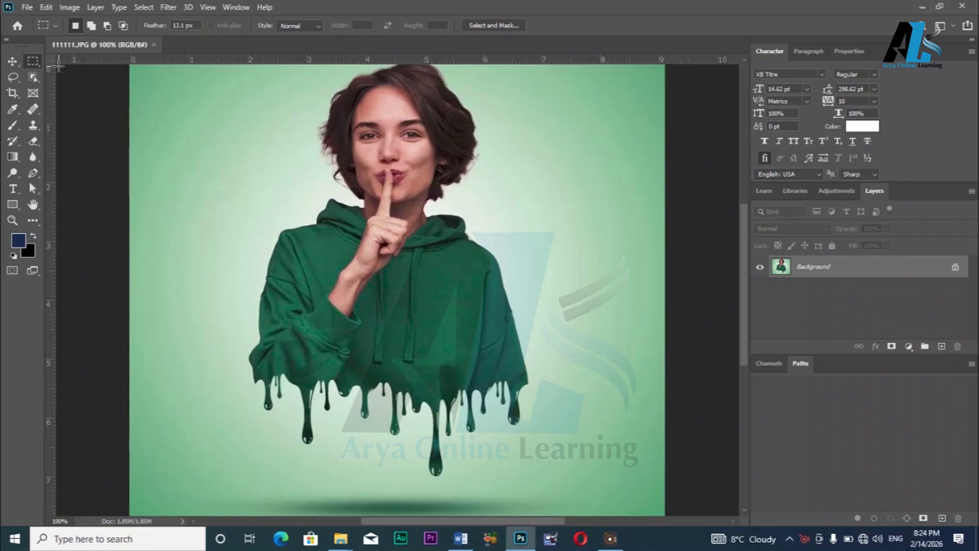
Examine the selection tool variants grouped with the Rectangular Marquee tool.
right_click(38, 64)
left_click(59, 62)
right_click(33, 61)
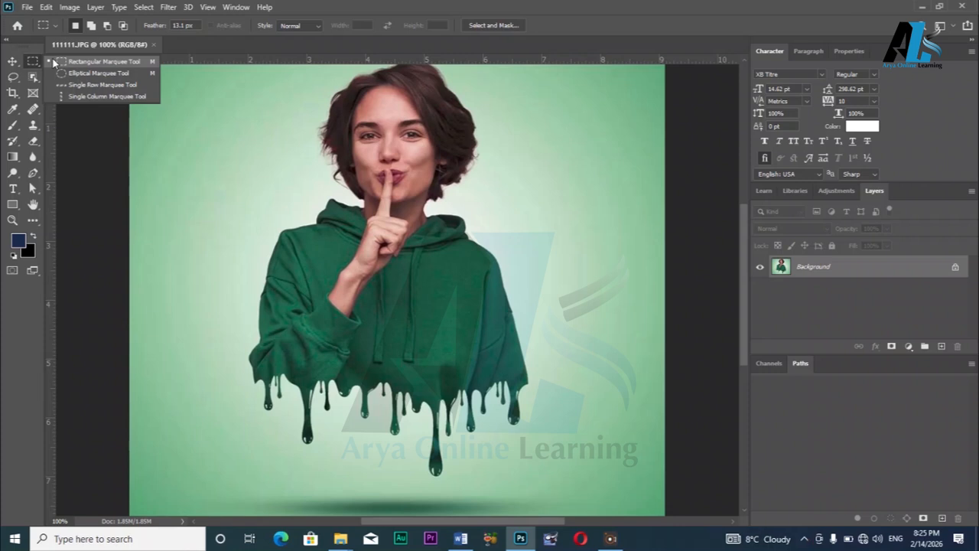
left_click(52, 58)
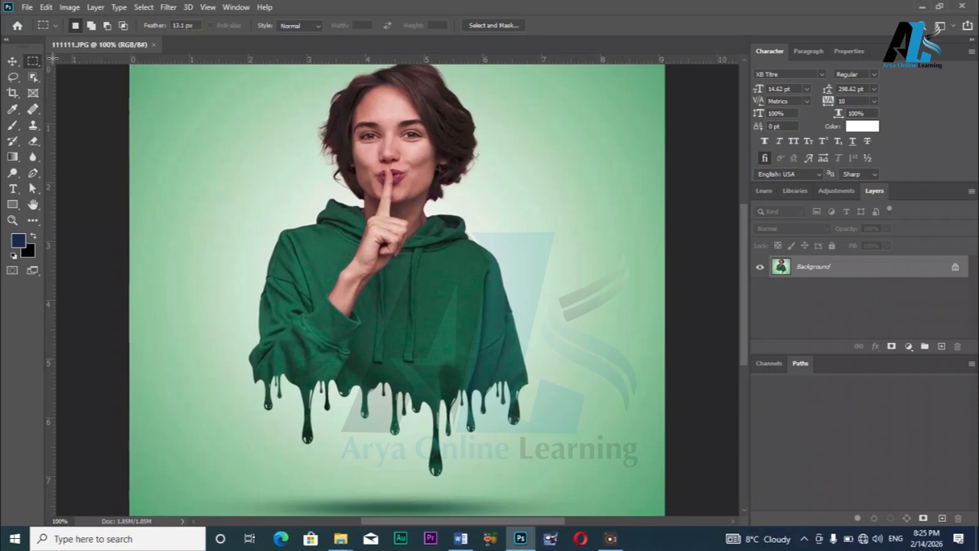
right_click(35, 56)
left_click(58, 59)
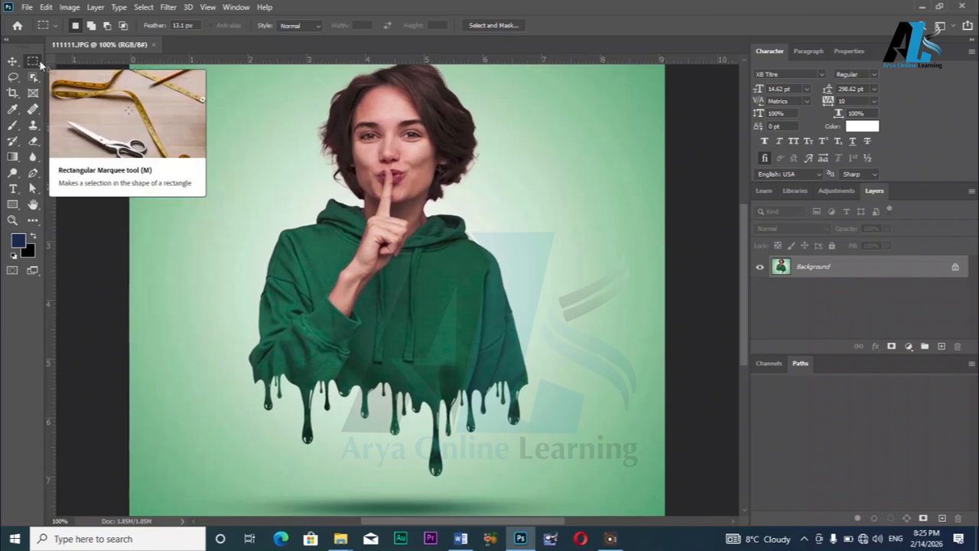
right_click(40, 61)
left_click(58, 61)
right_click(27, 64)
left_click(46, 61)
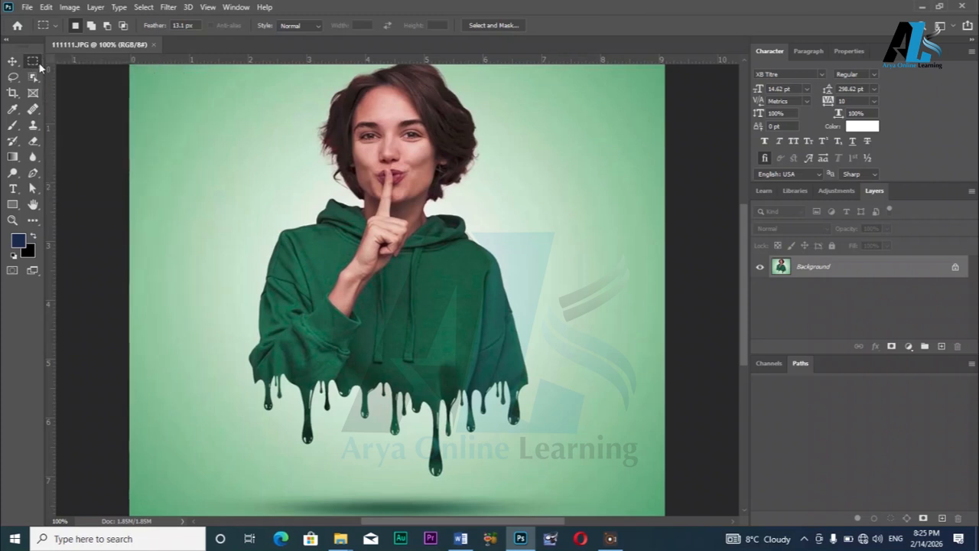
right_click(35, 62)
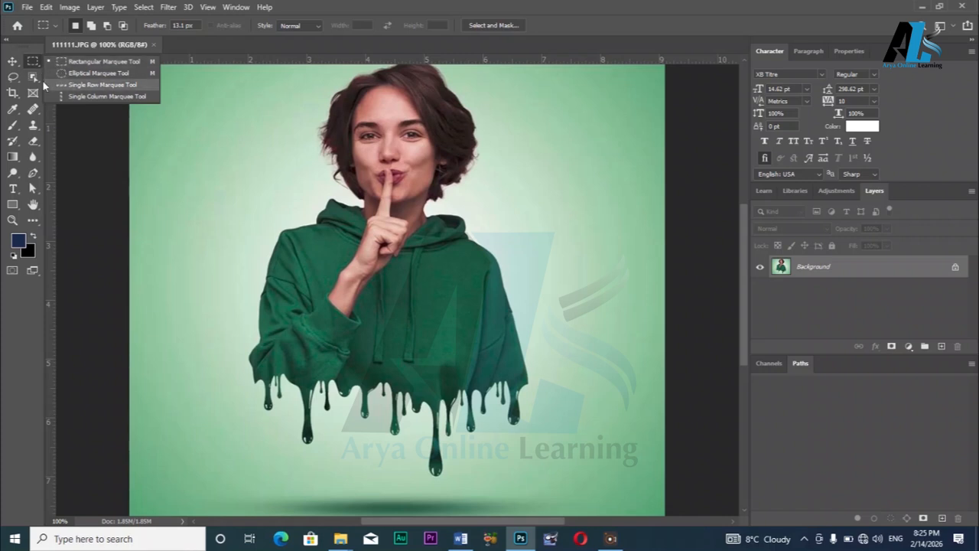
left_click(17, 78)
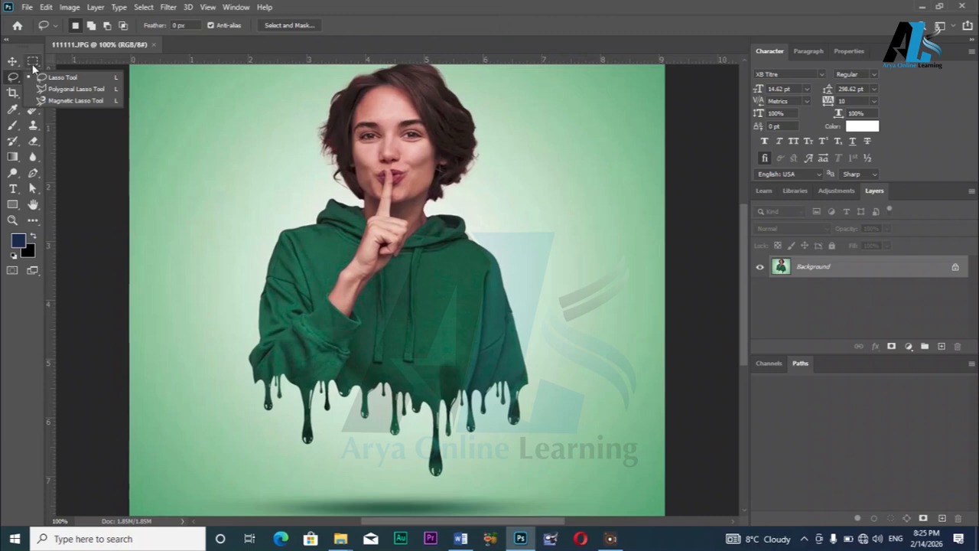
Draw two trial rectangular marquee selections on the green background beside the woman's head, deselecting each one.
left_click(32, 61)
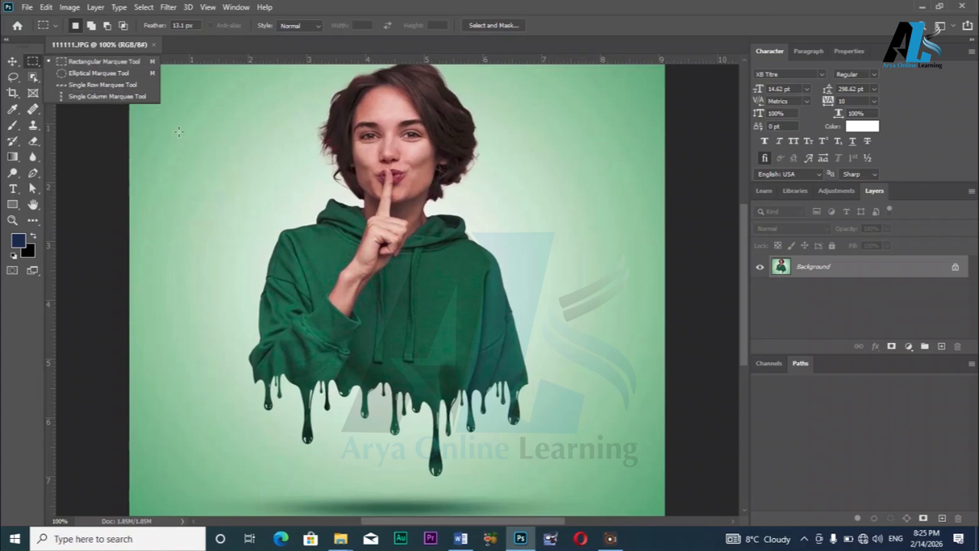
left_click_drag(193, 113, 253, 262)
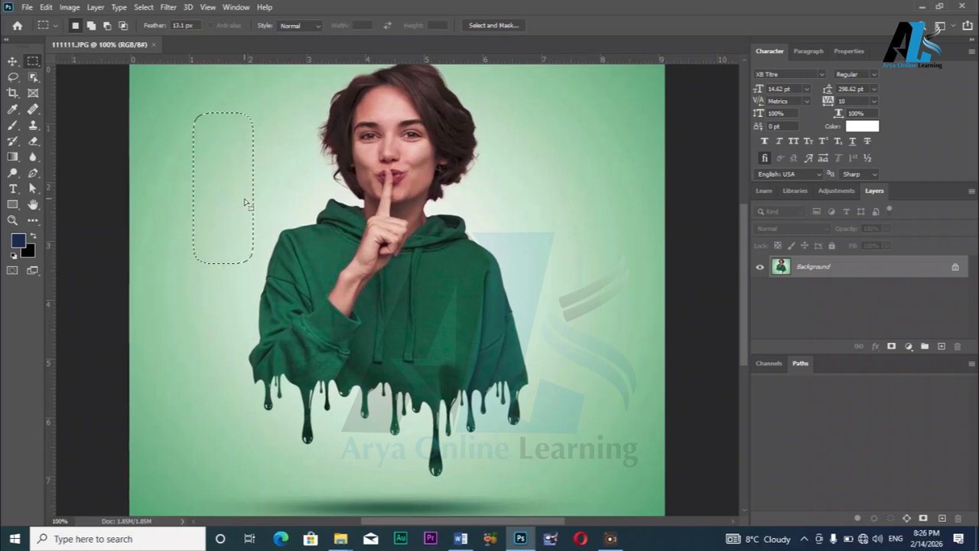
key("ctrl+d")
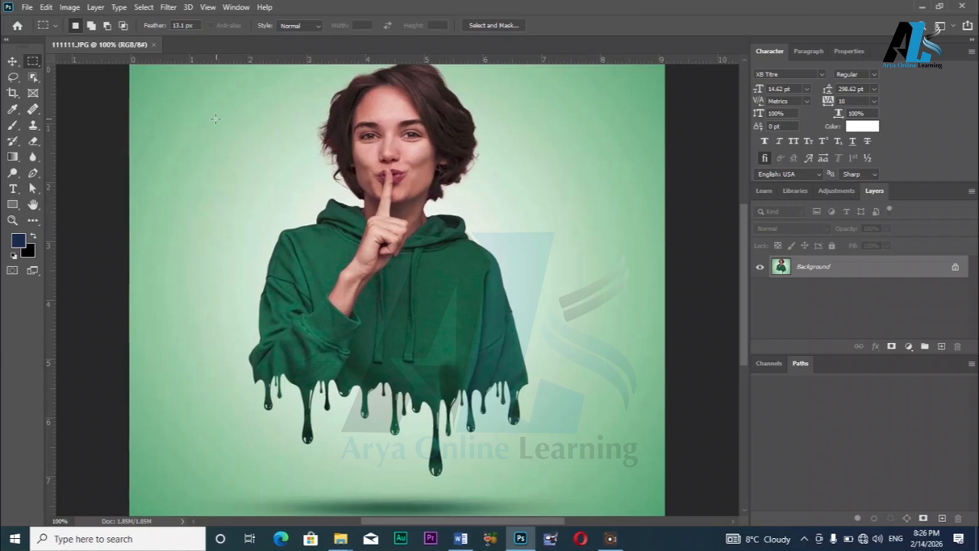
left_click_drag(165, 115, 283, 158)
key("ctrl+d")
Try to open the file Black Coffee Beans PowerPoint Templates.
key("ctrl+o")
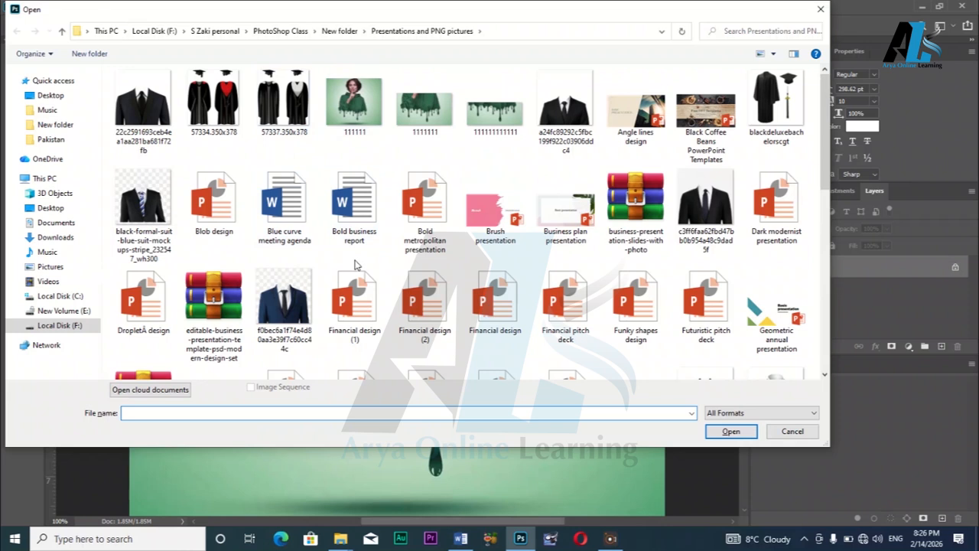
left_click(710, 109)
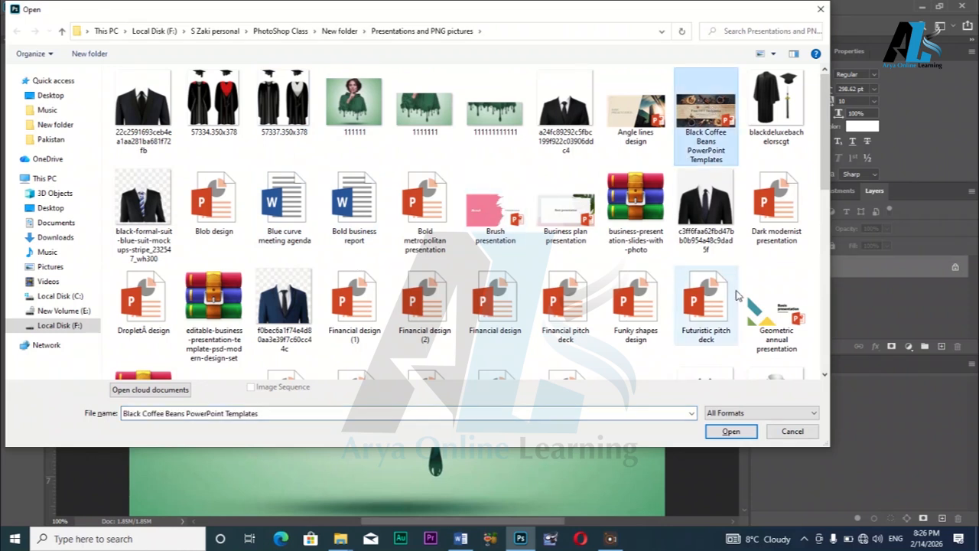
left_click(731, 429)
left_click(487, 209)
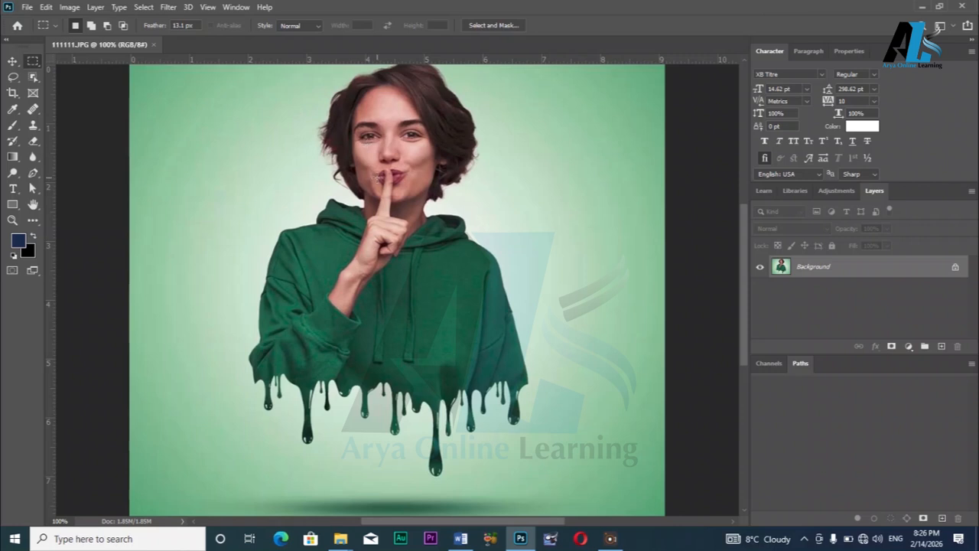
Draw trial rectangular selections one after another on the green background above the woman's sleeved arm.
left_click_drag(245, 142, 259, 255)
left_click(273, 181)
mouse_move(13, 77)
left_mouse_down()
mouse_move(45, 80)
mouse_move(33, 67)
mouse_move(68, 64)
left_mouse_up()
left_click_drag(172, 120, 265, 206)
Select a rectangle on one side of the head, add a second on the other side, and deselect both.
left_click_drag(505, 120, 592, 280)
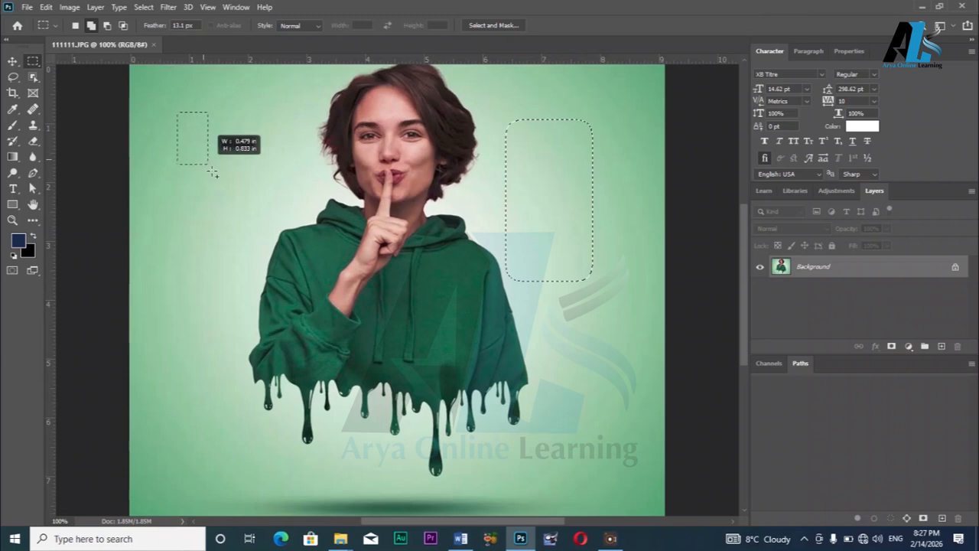
left_click_drag(240, 238, 247, 252)
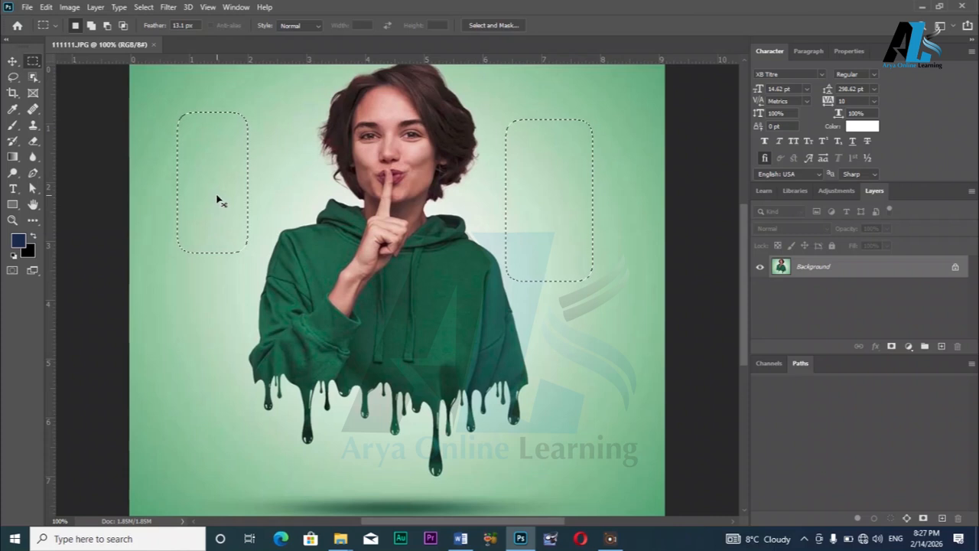
key("ctrl+d")
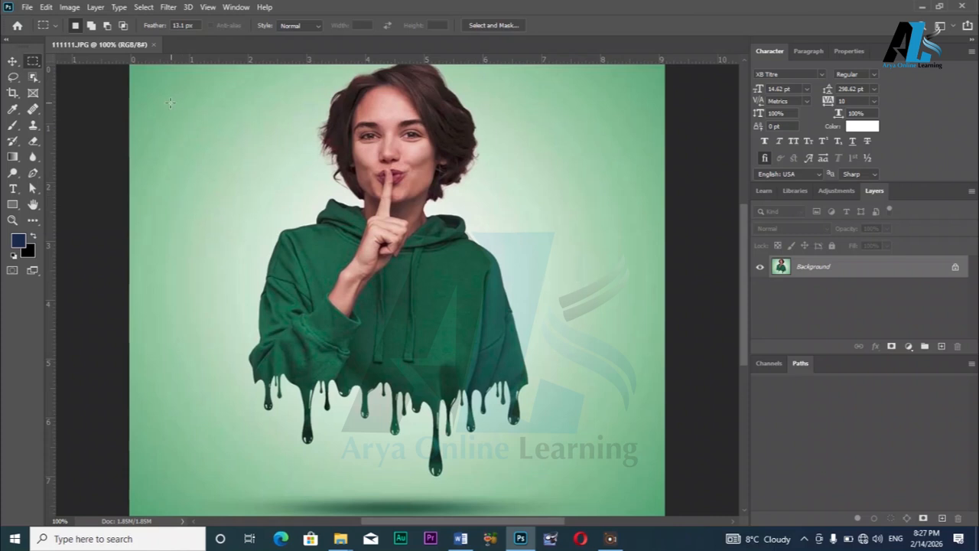
Build a combined selection of four separate rectangles in Add to Selection mode: two beside the head, one over the sleeve edge, one over the hoodie's drips.
left_click_drag(198, 137, 245, 228)
left_click(91, 29)
left_click_drag(505, 127, 568, 229)
left_click_drag(169, 304, 260, 418)
left_click_drag(453, 470, 375, 303)
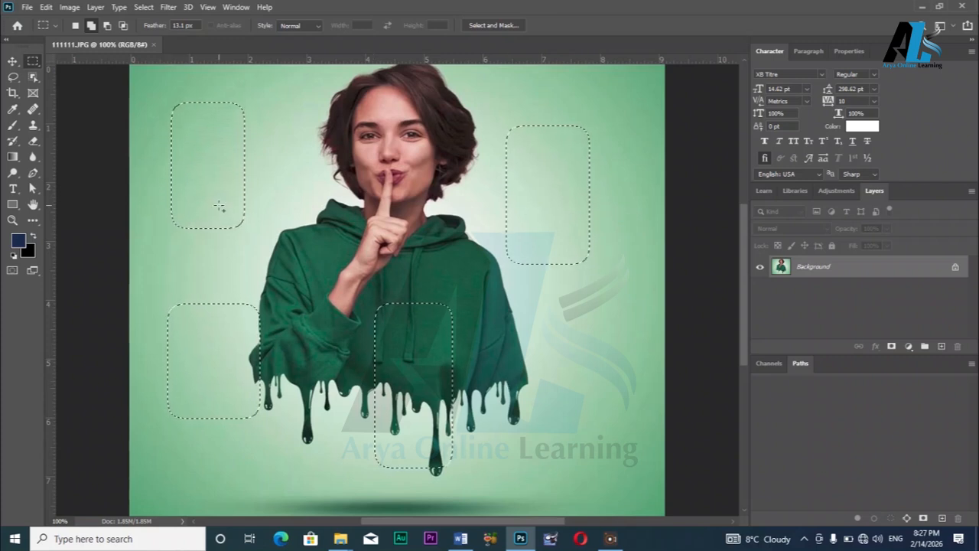
In Subtract from Selection mode, remove the whole upper-left rectangle piece by piece and cut a corner from the one below it.
left_click(108, 27)
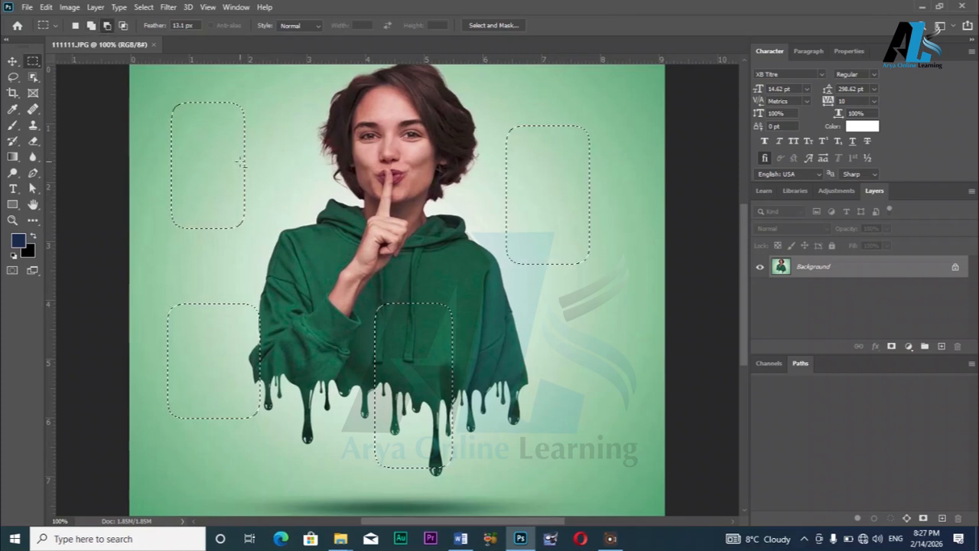
left_click_drag(217, 158, 274, 246)
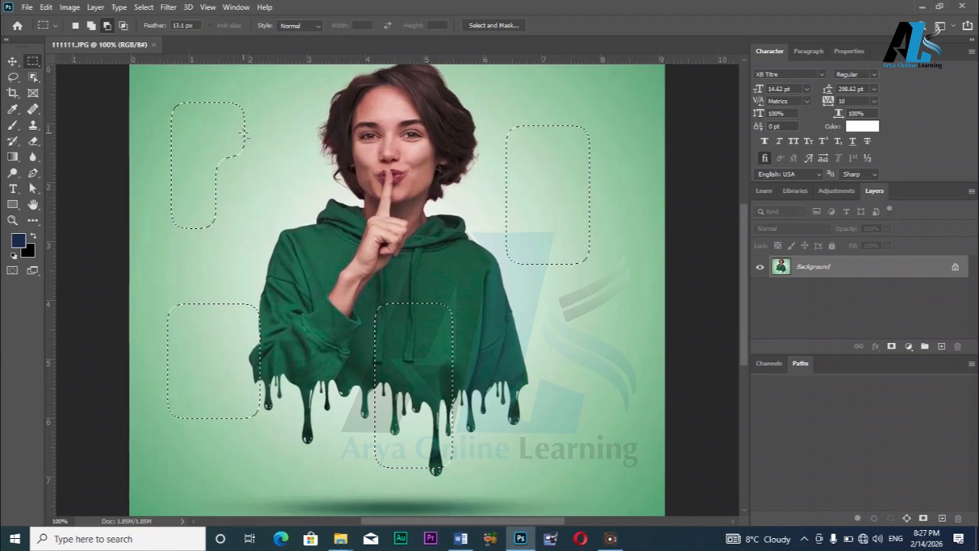
left_click_drag(228, 86, 269, 191)
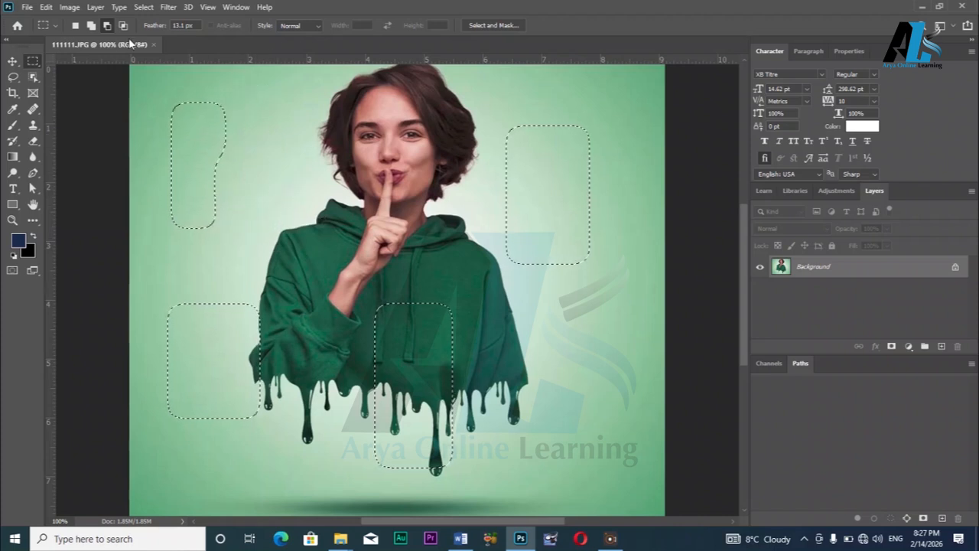
left_click_drag(153, 87, 229, 170)
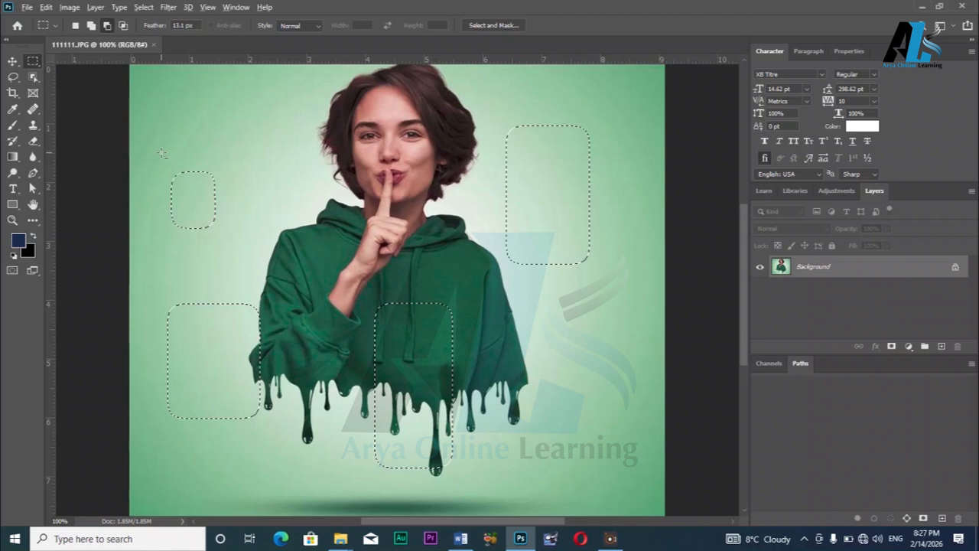
left_click_drag(172, 152, 239, 247)
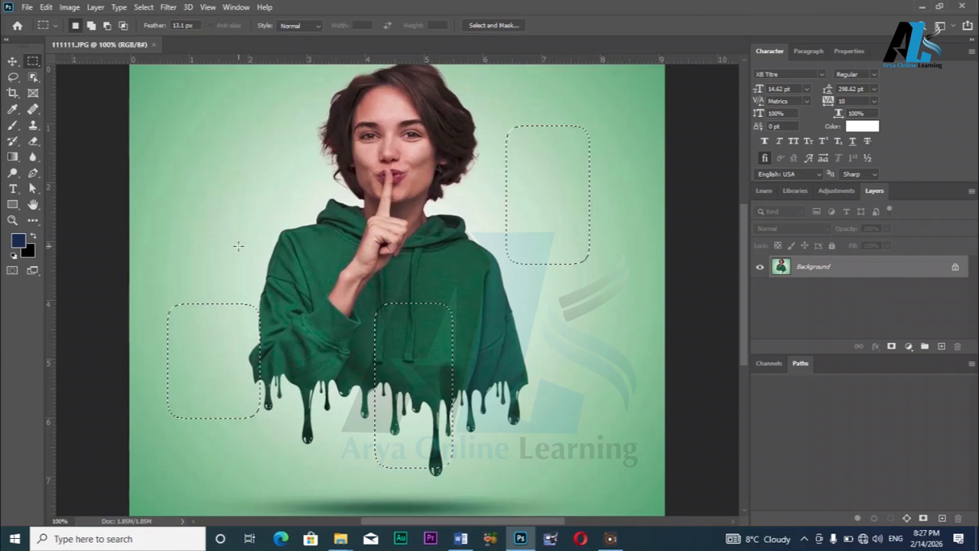
left_click_drag(217, 259, 329, 404)
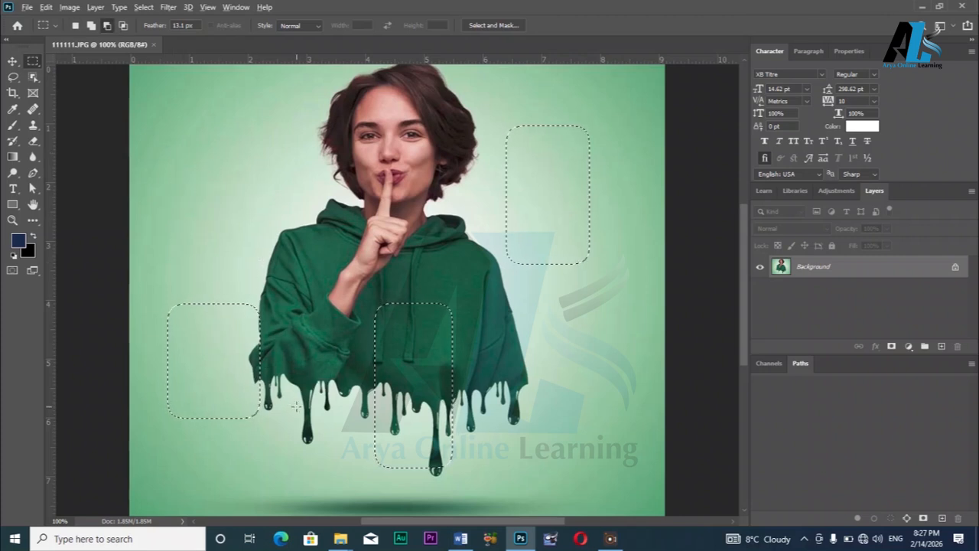
In Intersect with Selection mode, draw a rectangle about 1.34 by 2.33 in overlapping the lower part of the upper-right selection.
left_click(122, 28)
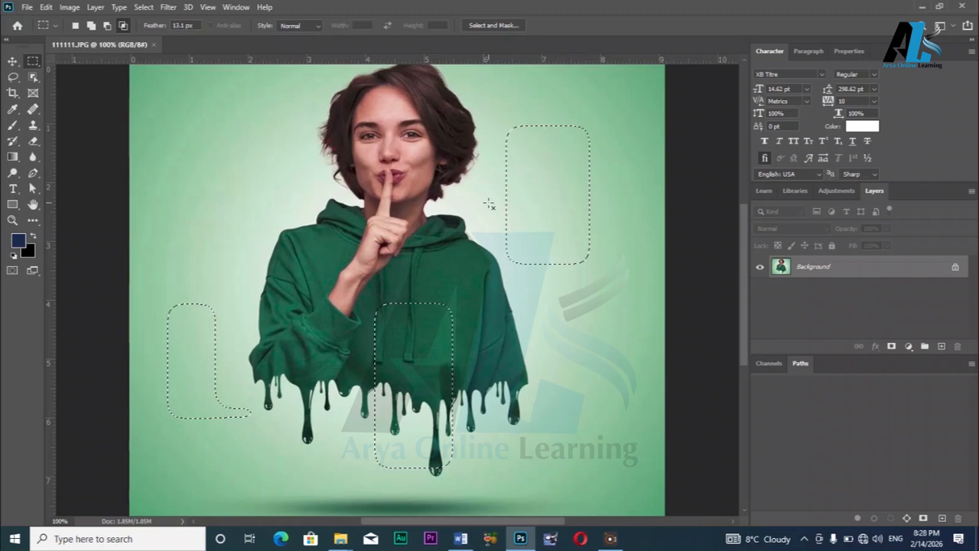
left_click_drag(486, 180, 566, 313)
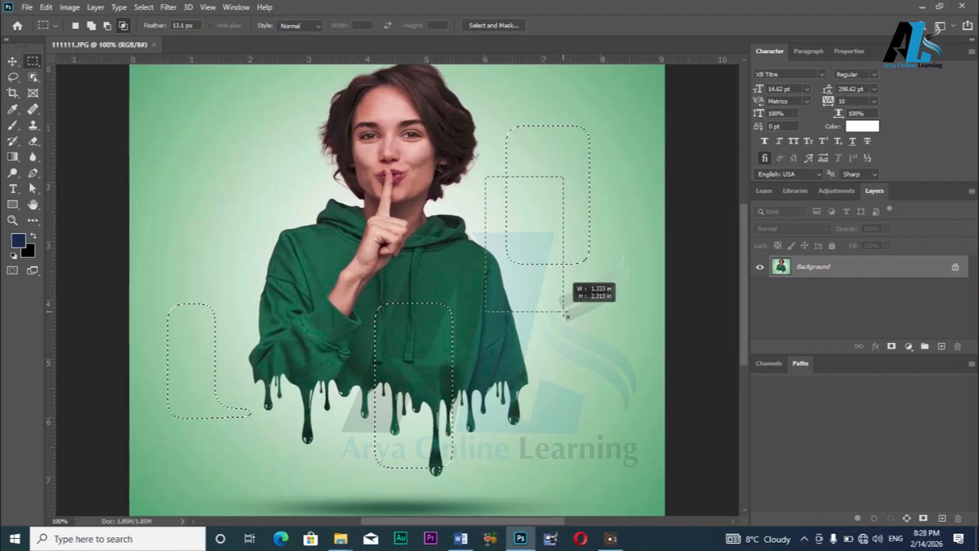
left_click_drag(566, 315, 567, 315)
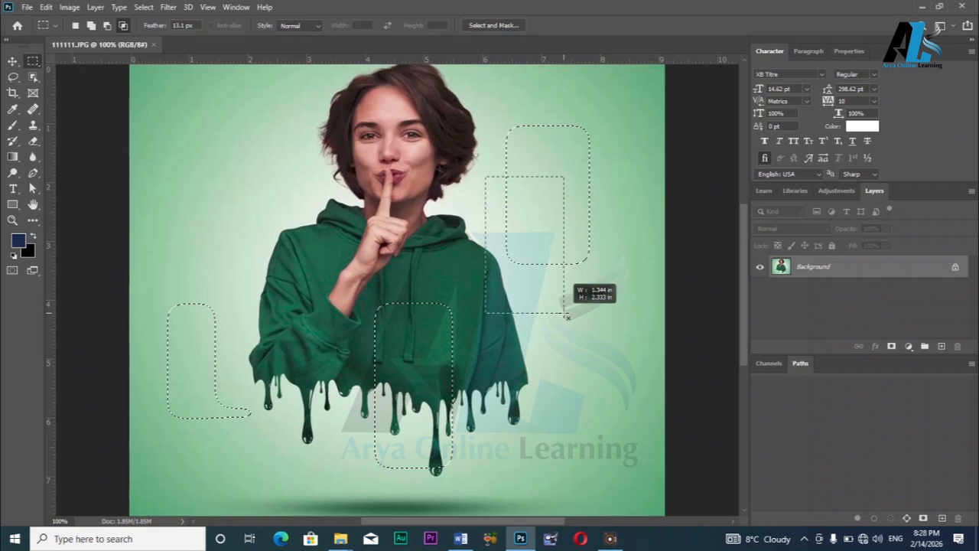
left_click_drag(567, 315, 566, 313)
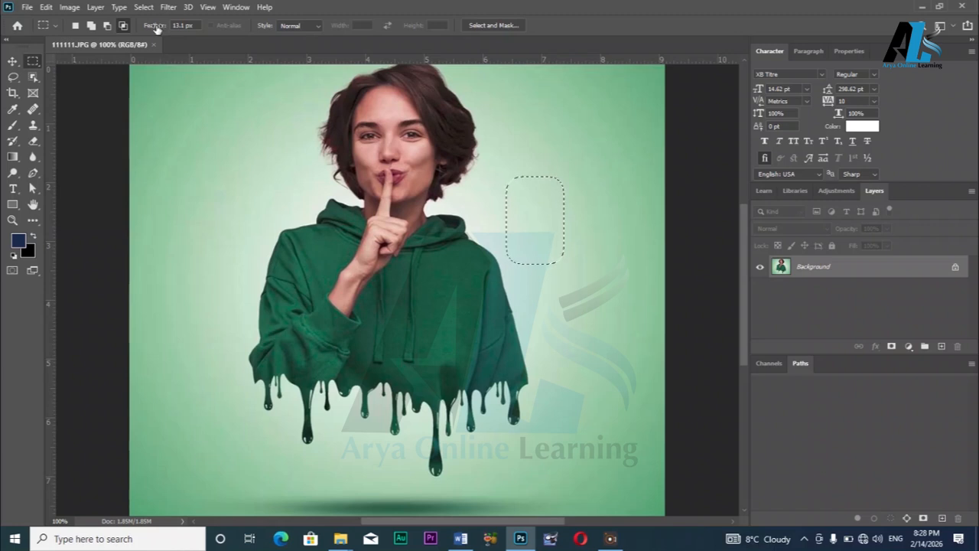
Clear the selection, then draw a trial rectangle with a 13.1 px feather above the shoulder and clear it too.
left_click(520, 207)
left_click_drag(174, 115, 292, 261)
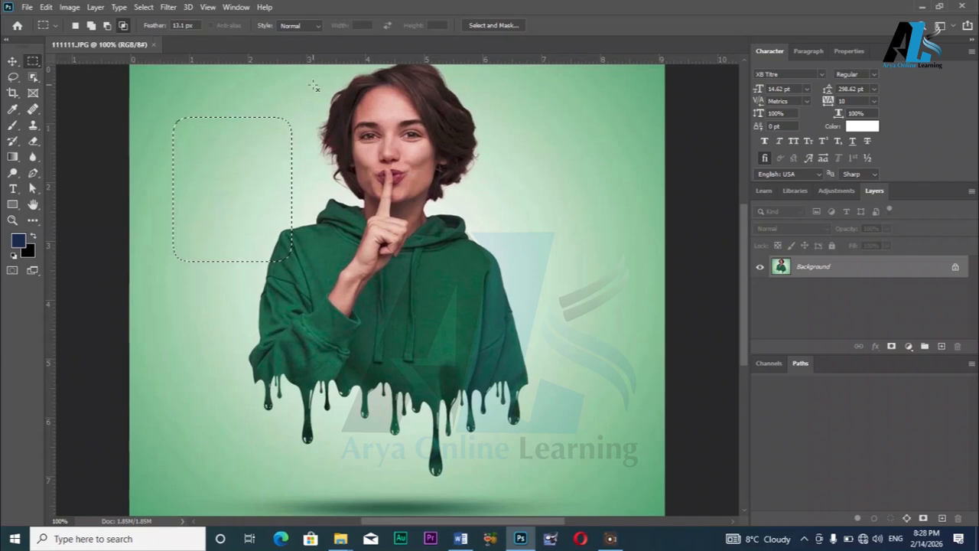
left_click(280, 150)
Set the marquee feather to 0 px, select a rectangle beside the head, and move its pixels over the face.
left_click_drag(157, 29, 52, 35)
left_click_drag(188, 109, 290, 251)
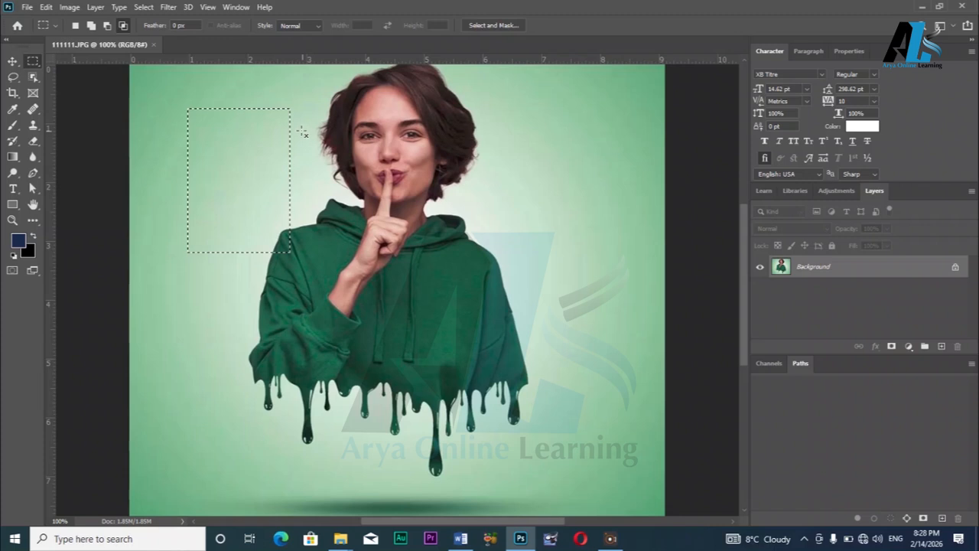
key("v")
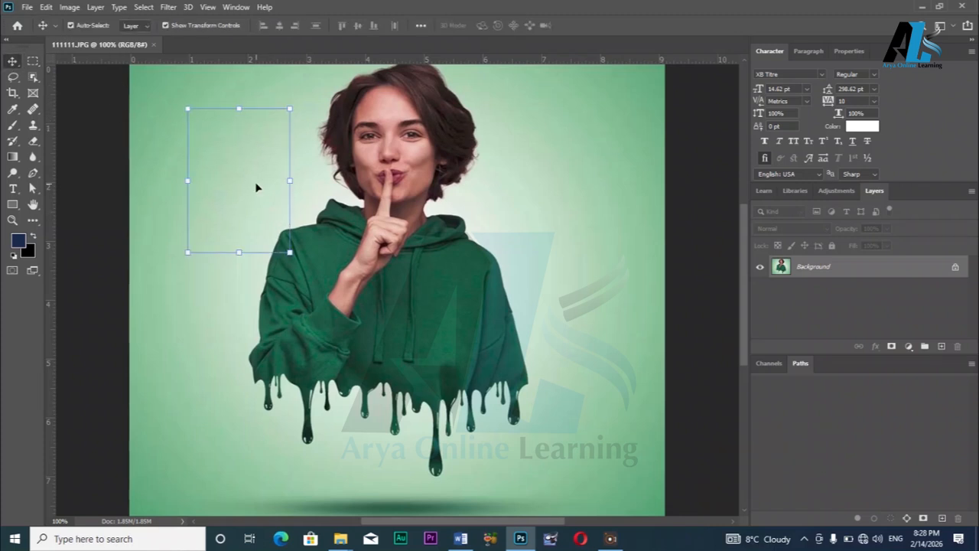
left_click_drag(245, 188, 382, 181)
key("Left")
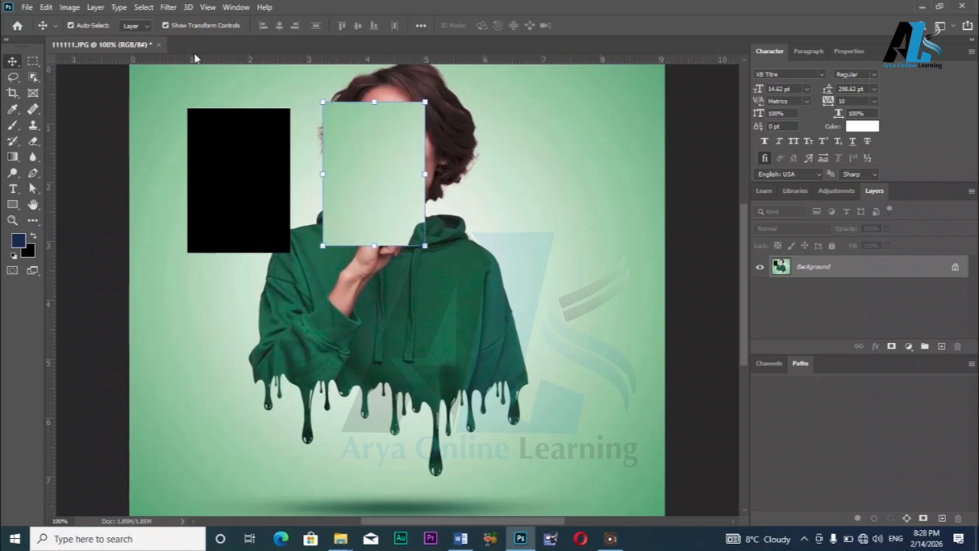
Try to intersect the selection with a 23.5 px feathered rectangle drawn around the lower sleeve.
left_click(33, 60)
left_click_drag(158, 28, 252, 48)
left_click_drag(194, 292, 281, 422)
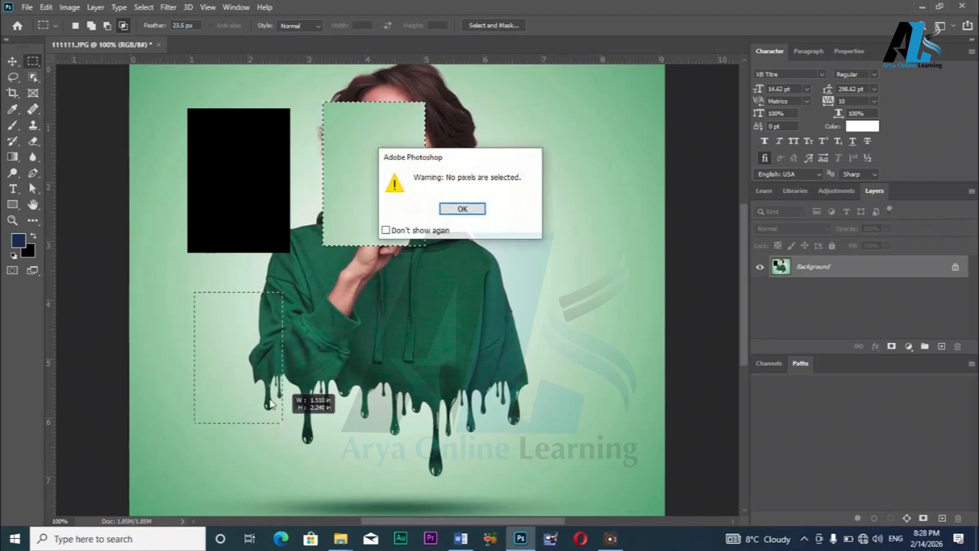
left_click(460, 211)
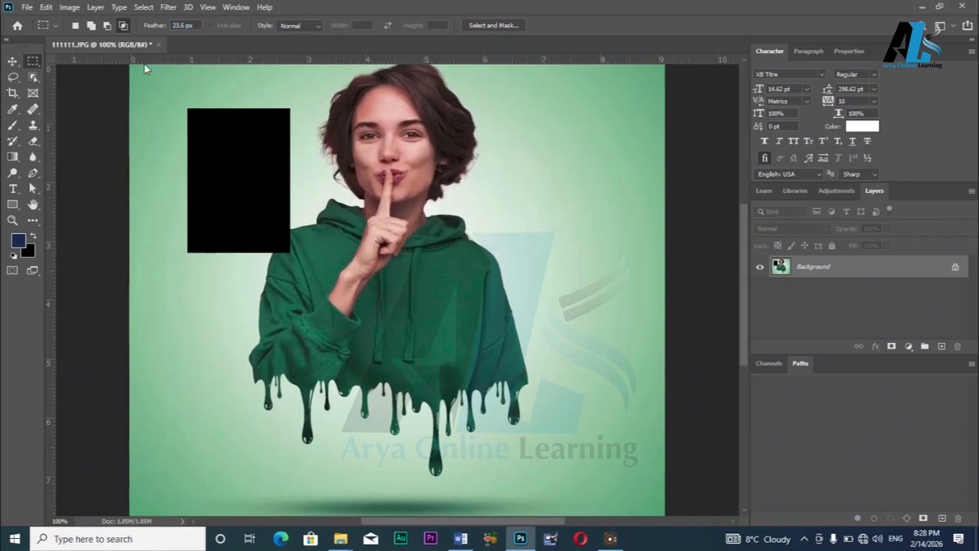
Set the marquee feather to 14.8 px, select a rectangle below the black area, and move its pixels onto the hoodie.
left_click_drag(131, 29, 103, 29)
left_click_drag(200, 283, 274, 417)
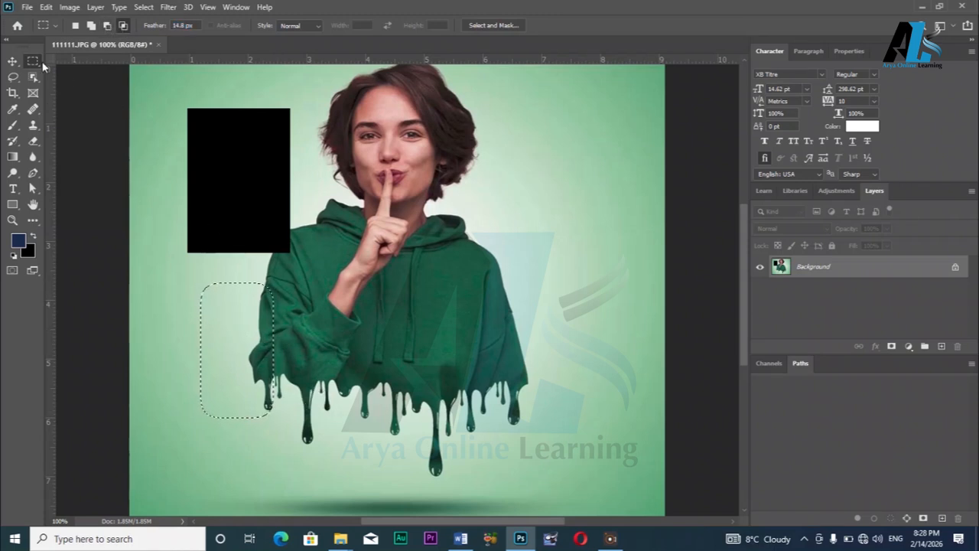
left_click(13, 62)
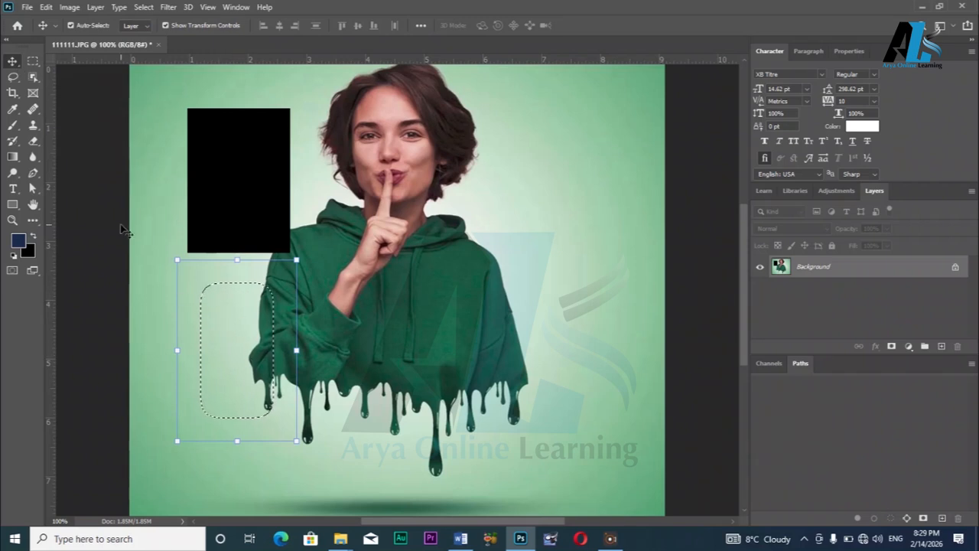
left_click_drag(223, 325, 340, 334)
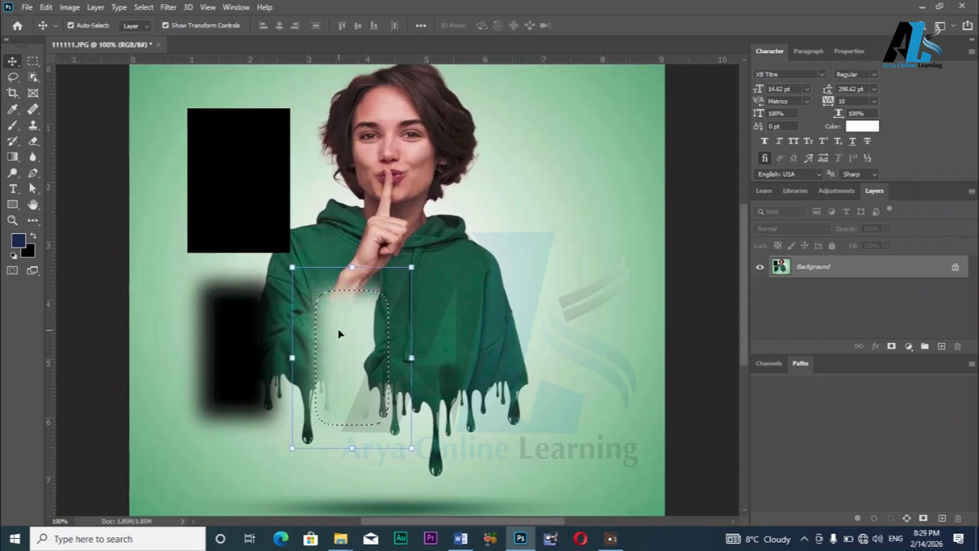
Undo the last pixel move, then try to intersect the selection with a thin rectangle about 0.927 in wide and 0.104 in high.
key("ctrl+z")
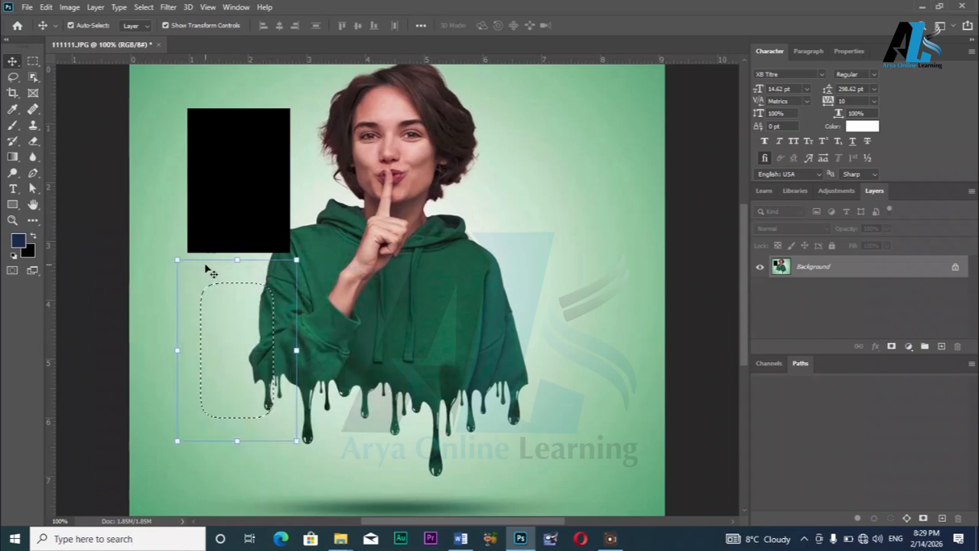
left_click(33, 61)
left_click_drag(237, 303, 292, 311)
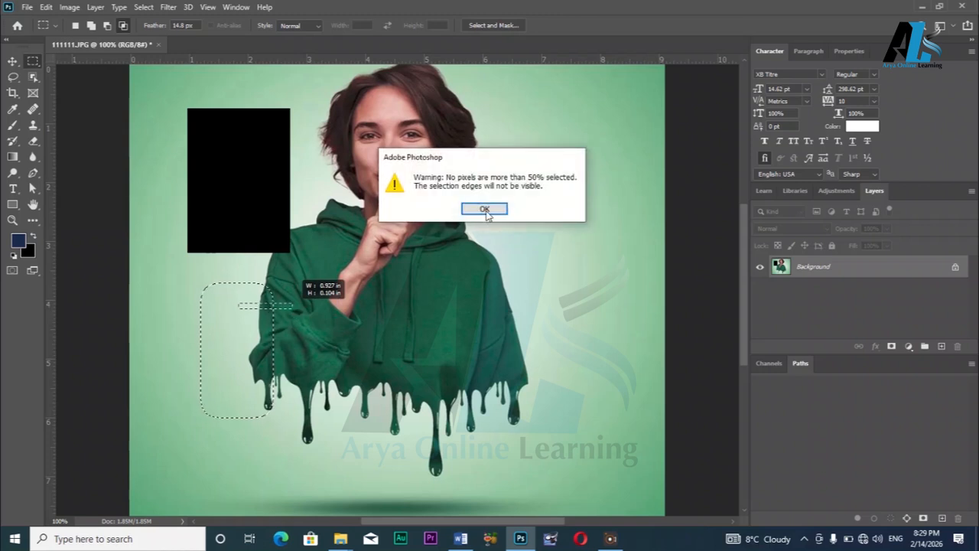
key("Return")
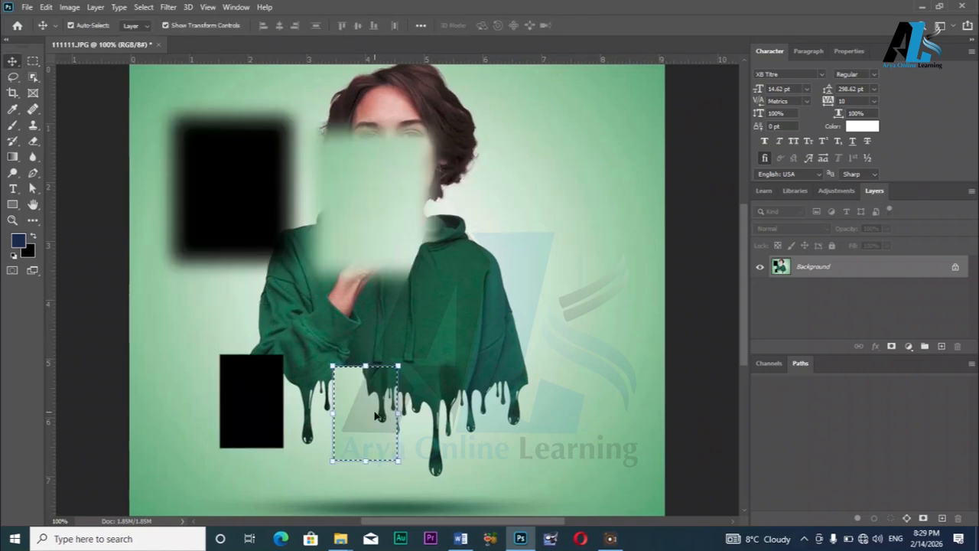
Clear the selection and compare the feathered and sharp edges of the moved areas at close range.
key("ctrl+d")
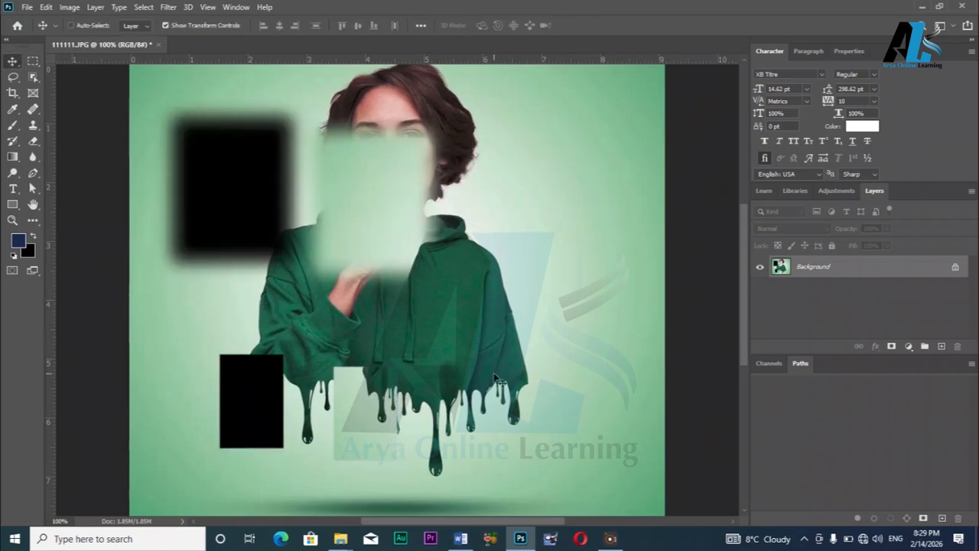
key("ctrl+plus")
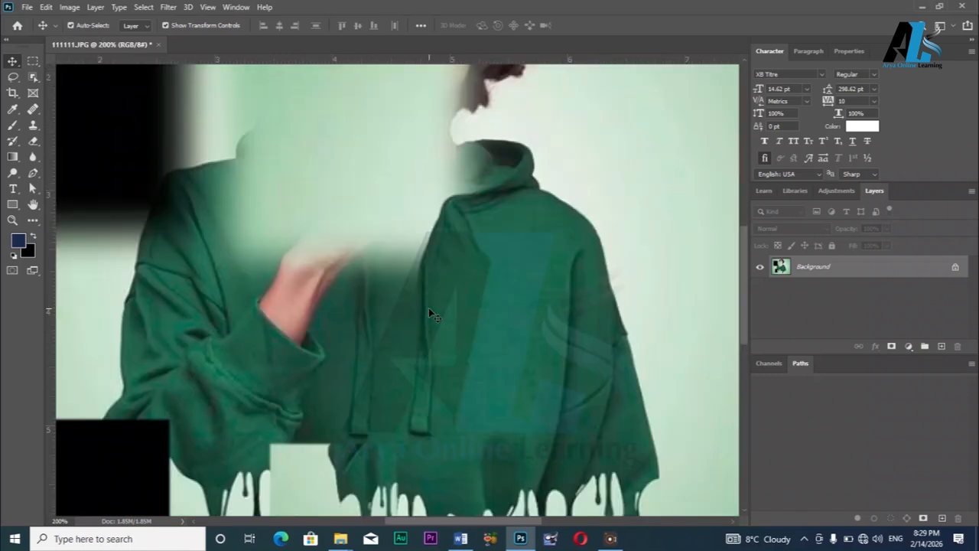
scroll(581, 207, "down", 2)
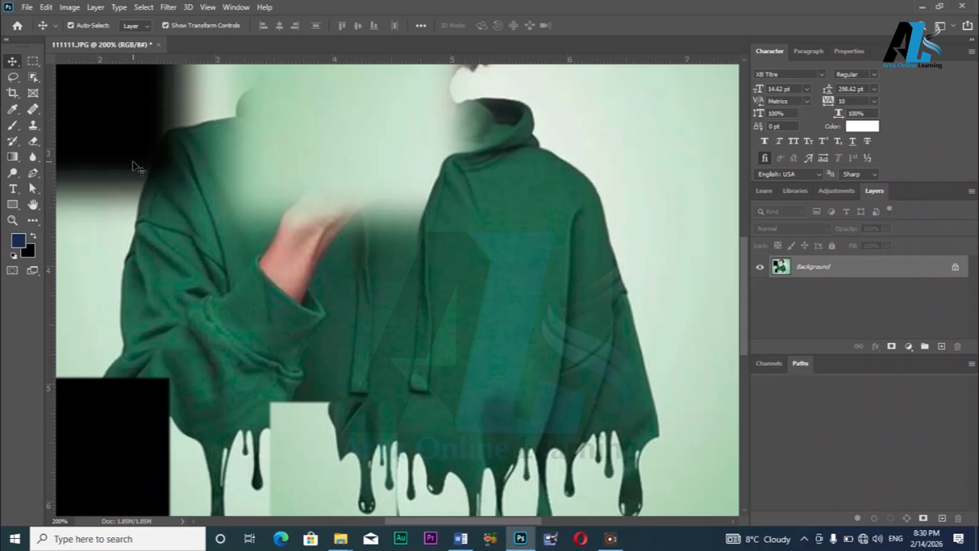
key("ctrl+minus")
key("ctrl+minus")
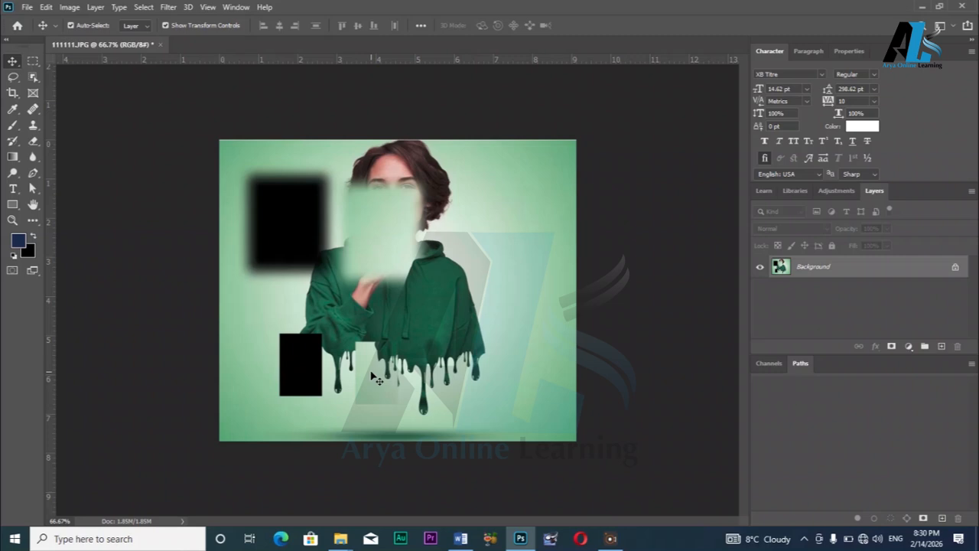
key("ctrl+plus")
key("ctrl+plus")
key("ctrl+plus")
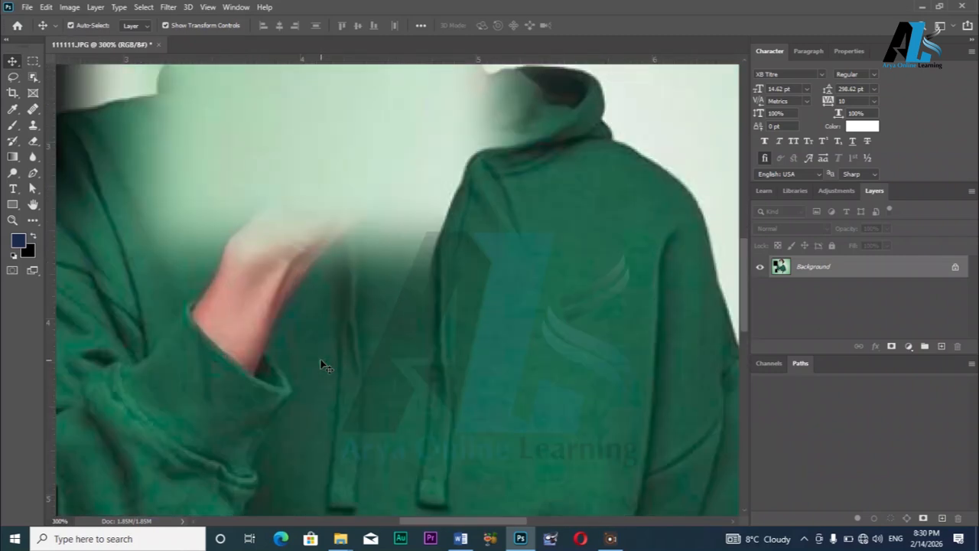
left_click_drag(745, 260, 739, 318)
left_click_drag(497, 523, 430, 522)
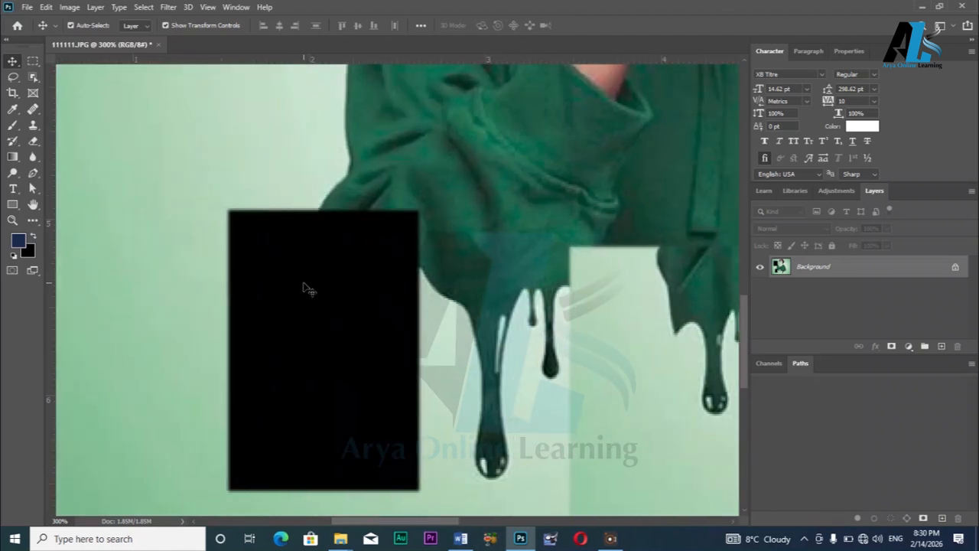
key("ctrl+minus")
key("ctrl+minus")
key("ctrl+minus")
key("ctrl+minus")
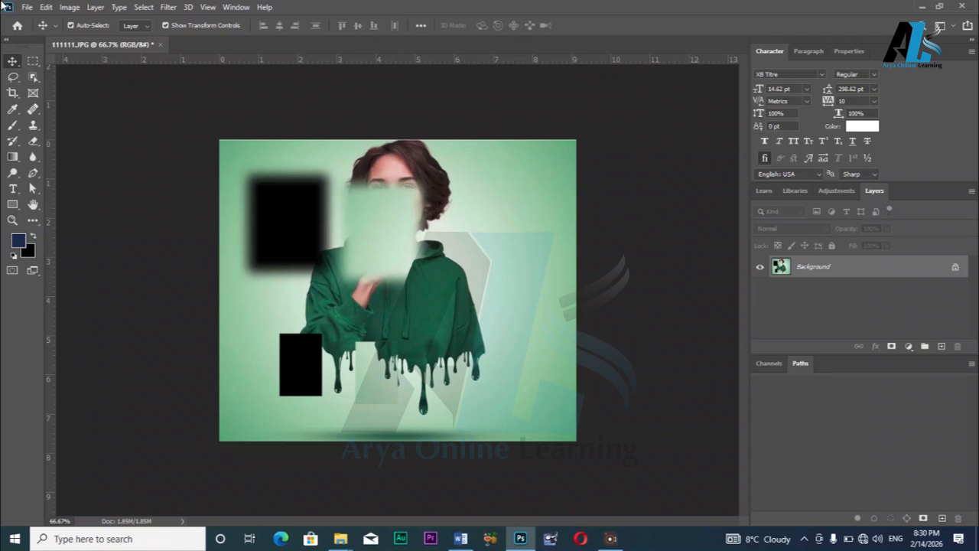
Choose the Rectangular Marquee tool from the marquee variants and set its style to Normal.
left_click(34, 61)
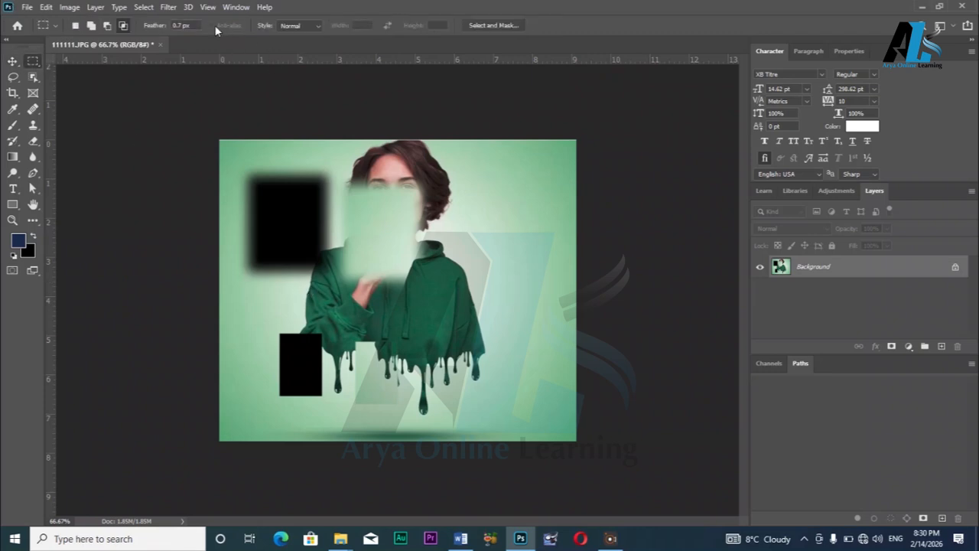
right_click(33, 61)
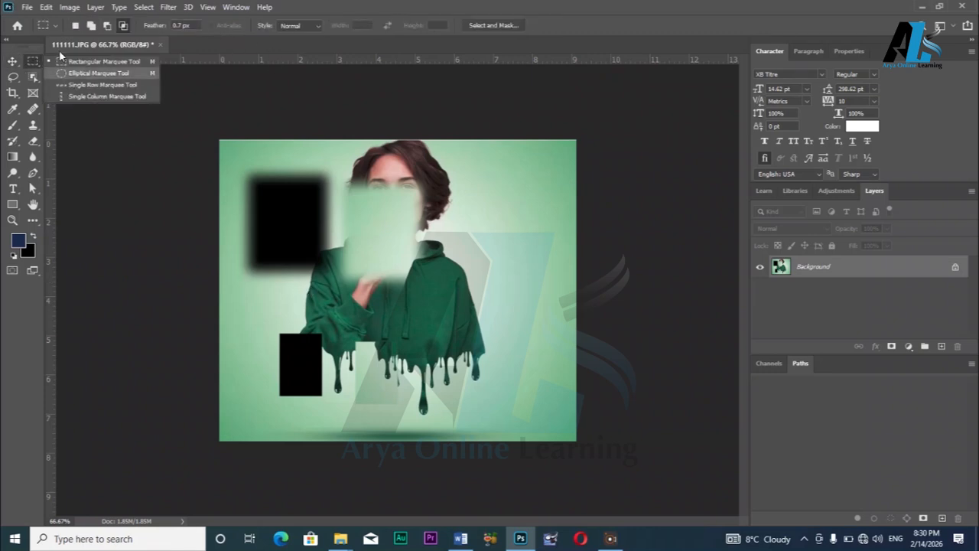
left_click(71, 65)
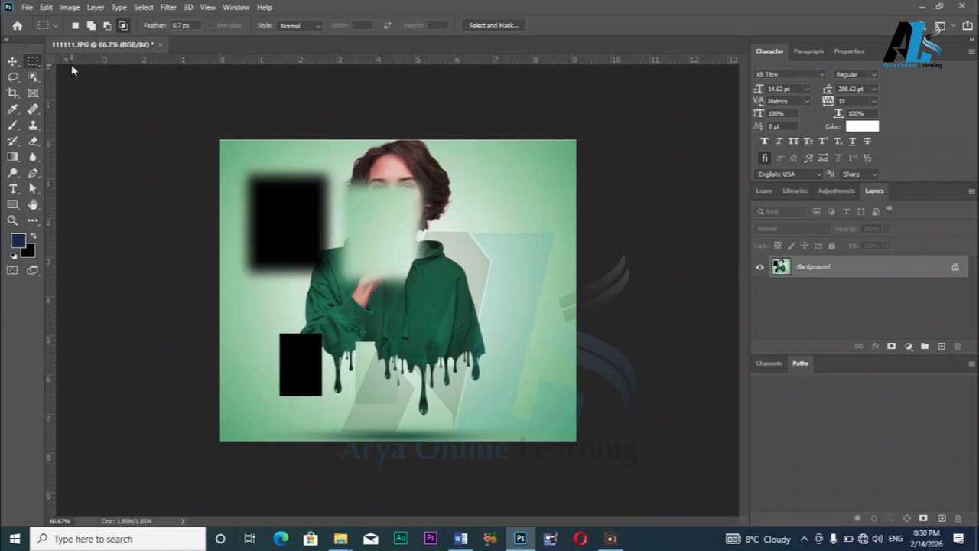
left_click(293, 27)
left_click(298, 37)
Undo all the earlier pixel moves to restore the original photo and clear the selection.
key("ctrl+z")
key("ctrl+z")
key("ctrl+z")
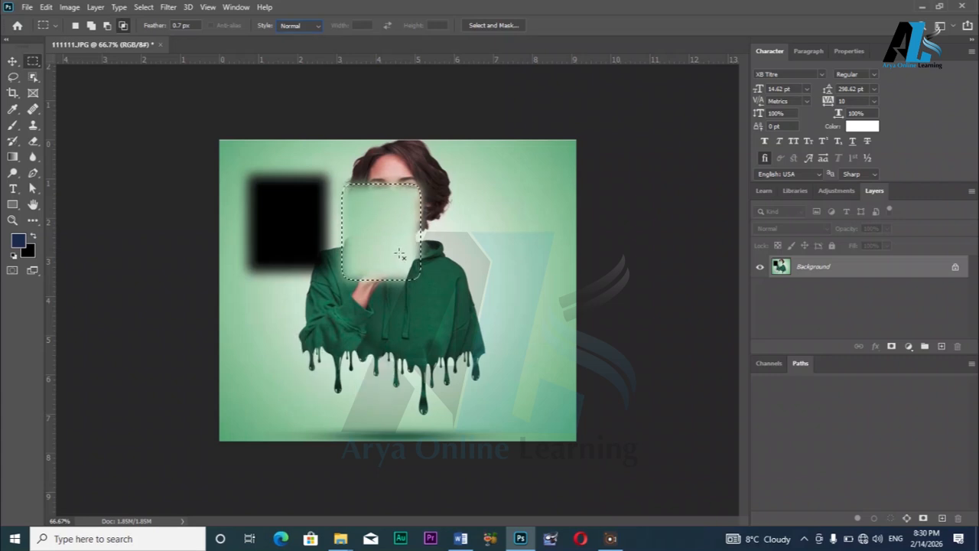
left_click(427, 273)
left_click(955, 267)
left_click(27, 7)
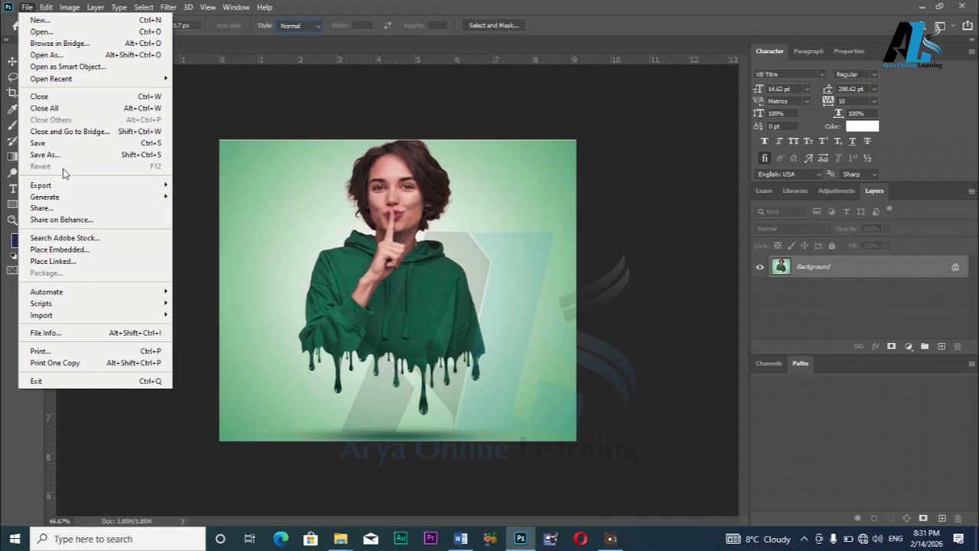
left_click(353, 159)
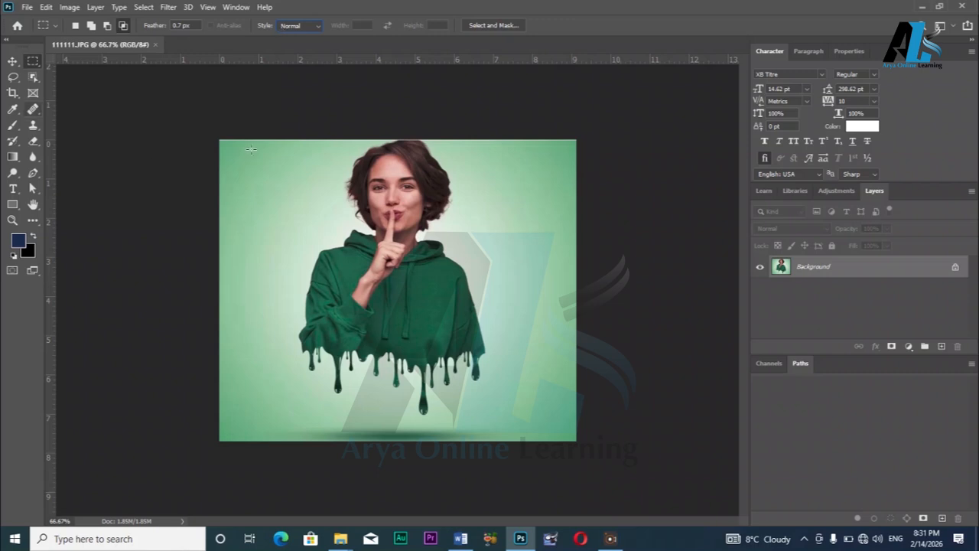
Draw a trial rectangle over the figure in Normal style, then clear it.
left_click_drag(266, 185, 423, 347)
key("ctrl+d")
Draw trial selections in Fixed Ratio style, one at 3:5 across the figure and one at 5:5 beside the sleeve.
left_click(309, 27)
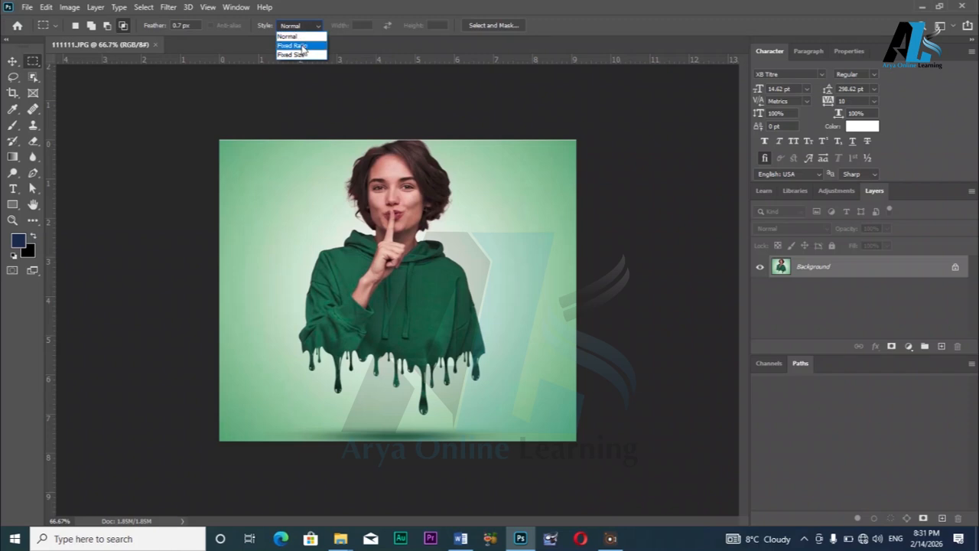
left_click(303, 46)
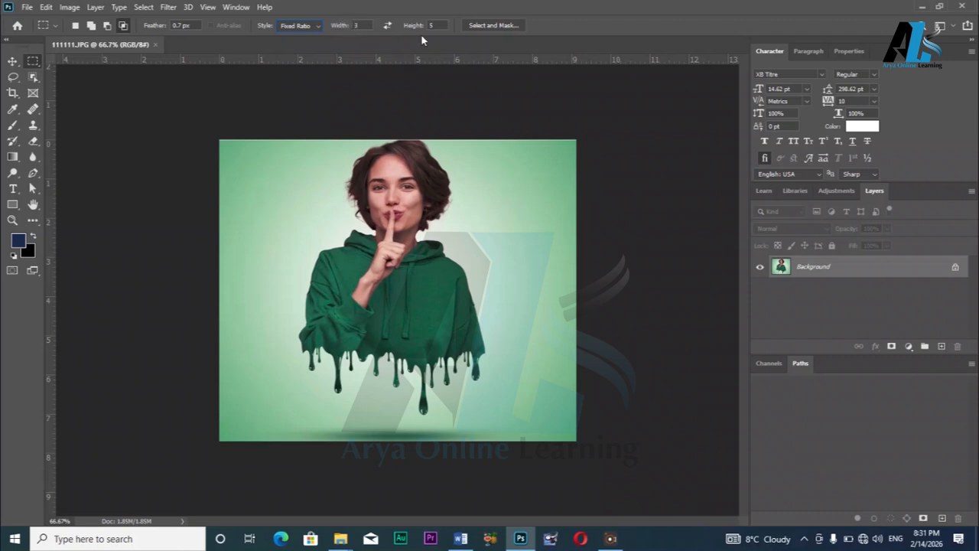
left_click_drag(286, 185, 474, 403)
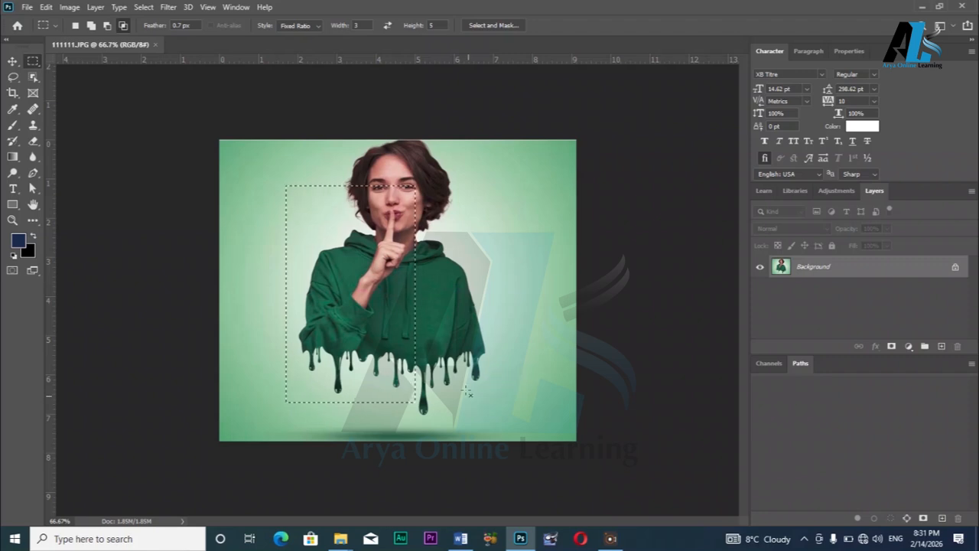
left_click(423, 312)
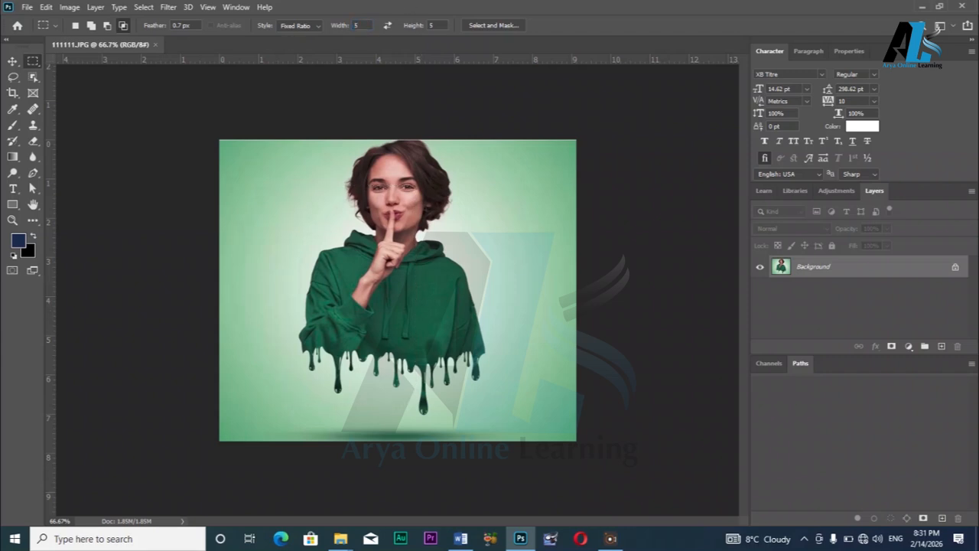
left_click_drag(264, 260, 336, 346)
Place a Fixed Size selection of 100 × 200 px over one shoulder and try to intersect it with a second one over the other shoulder.
left_click_drag(328, 211, 311, 198)
left_click(414, 197)
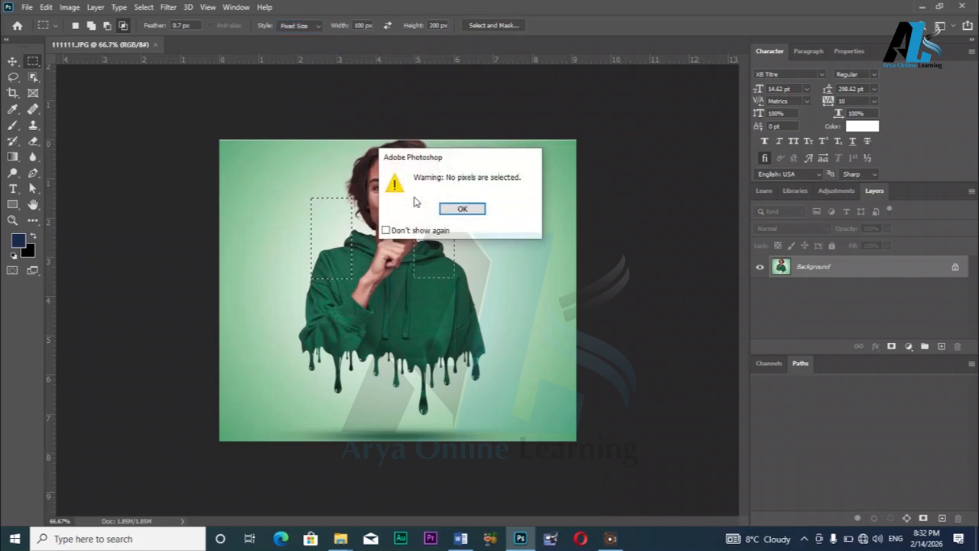
left_click(454, 211)
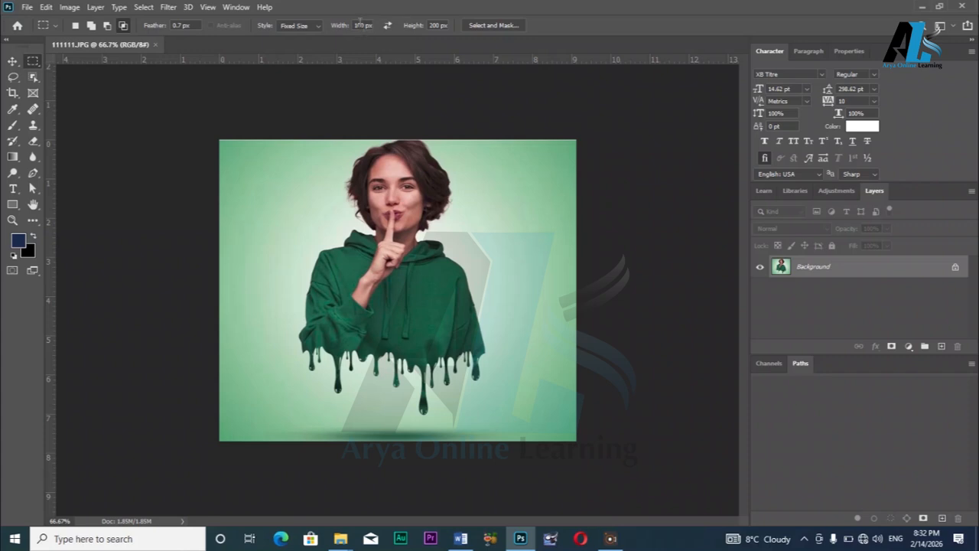
Set the marquee style back to Normal, select a rectangle across the hoodie, and intersect it with a tall narrow rectangle over the raised arm.
left_click(294, 25)
left_click(294, 36)
left_click_drag(281, 214, 485, 352)
left_click_drag(340, 186, 387, 360)
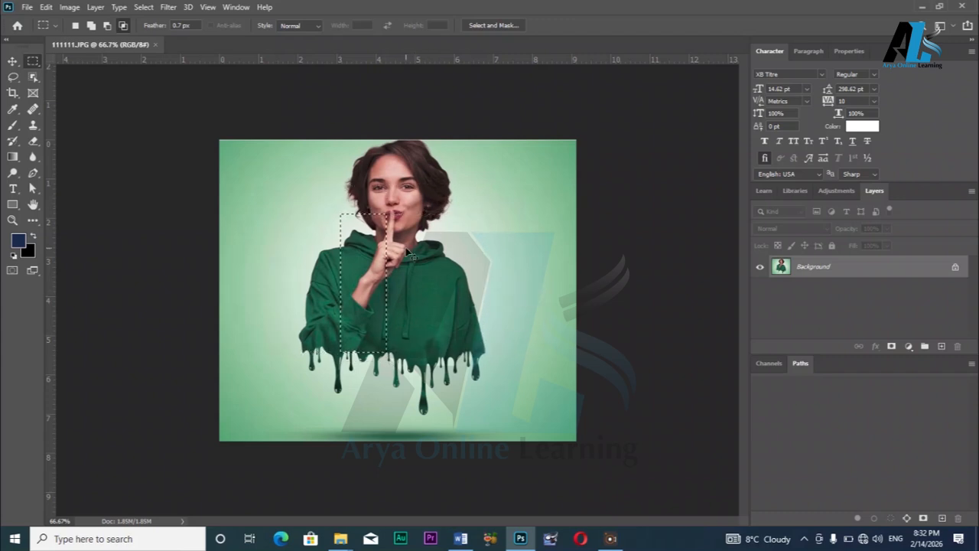